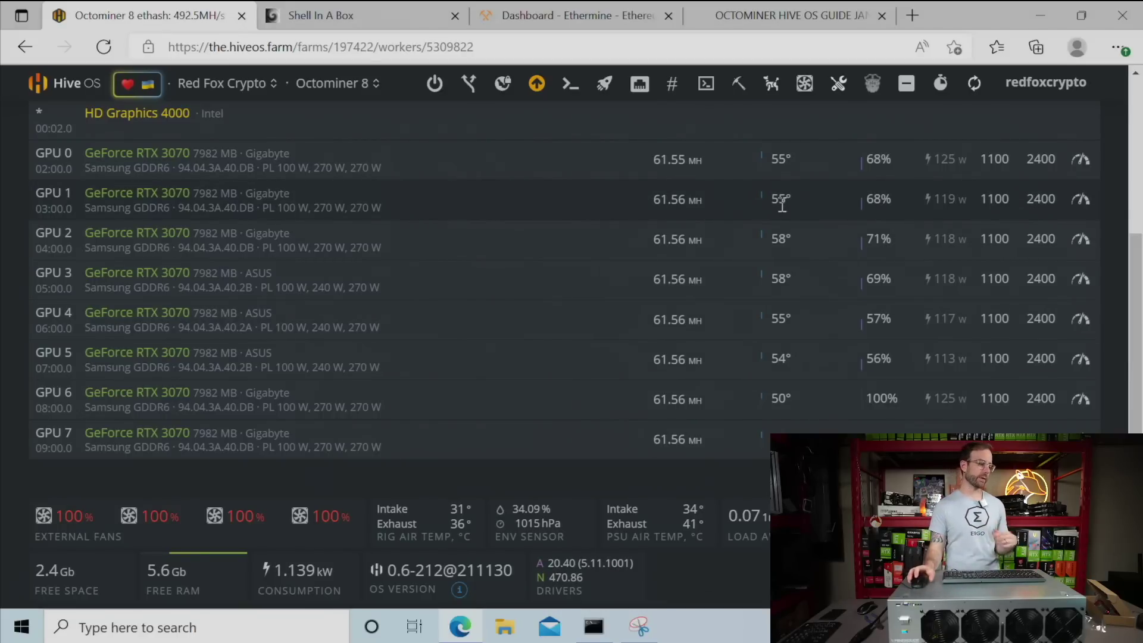
left_click(379, 27)
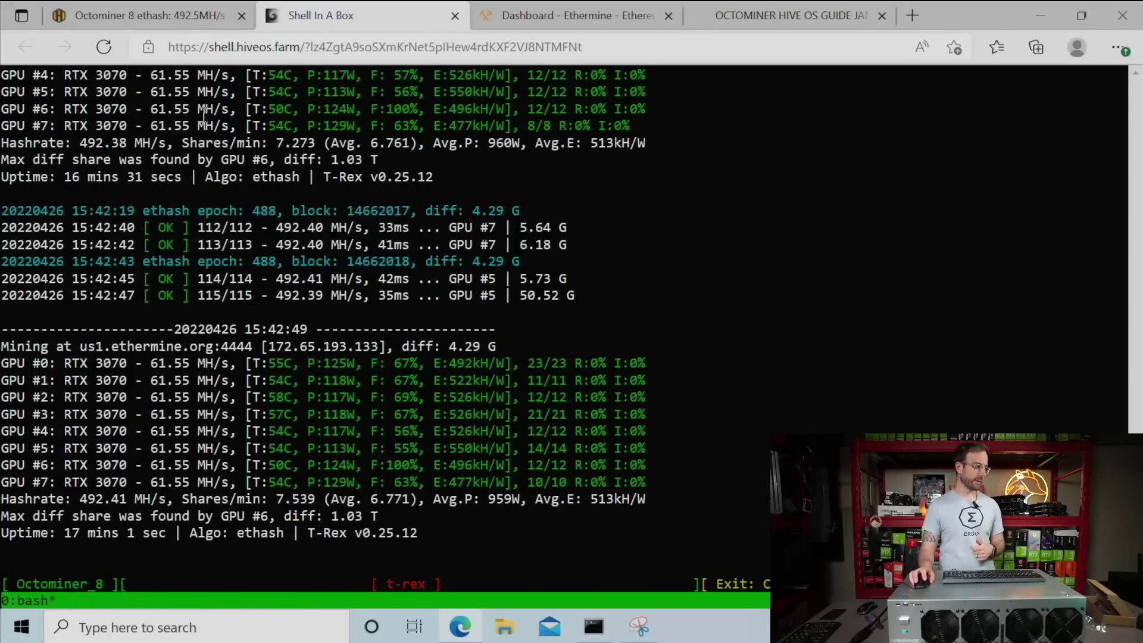
left_click(171, 18)
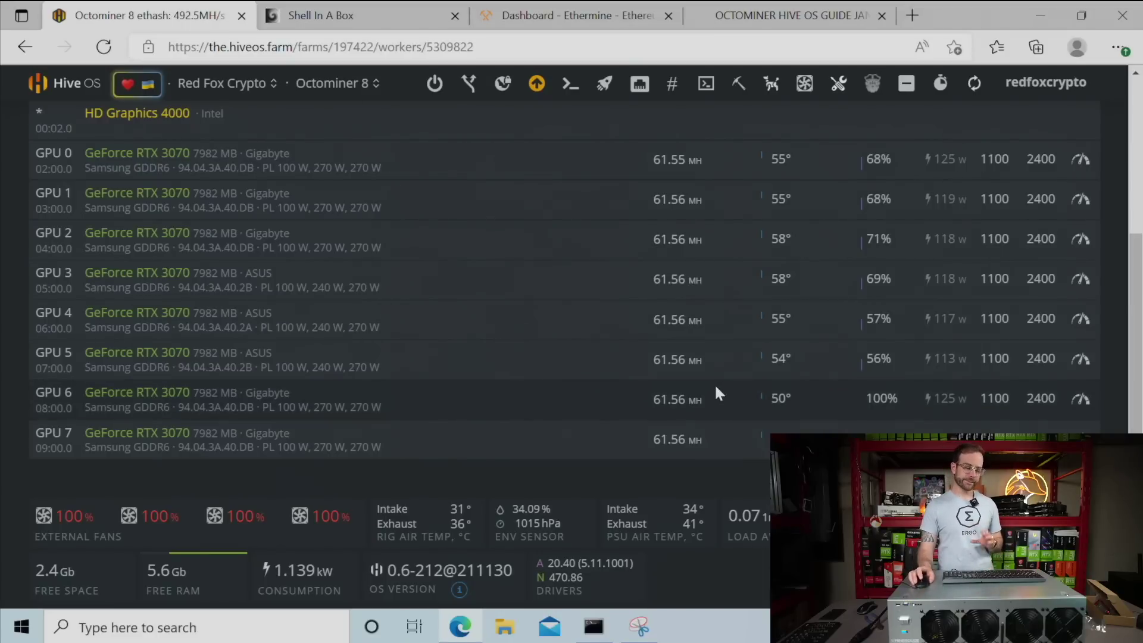
scroll(717, 381, "up", 5)
scroll(721, 382, "down", 8)
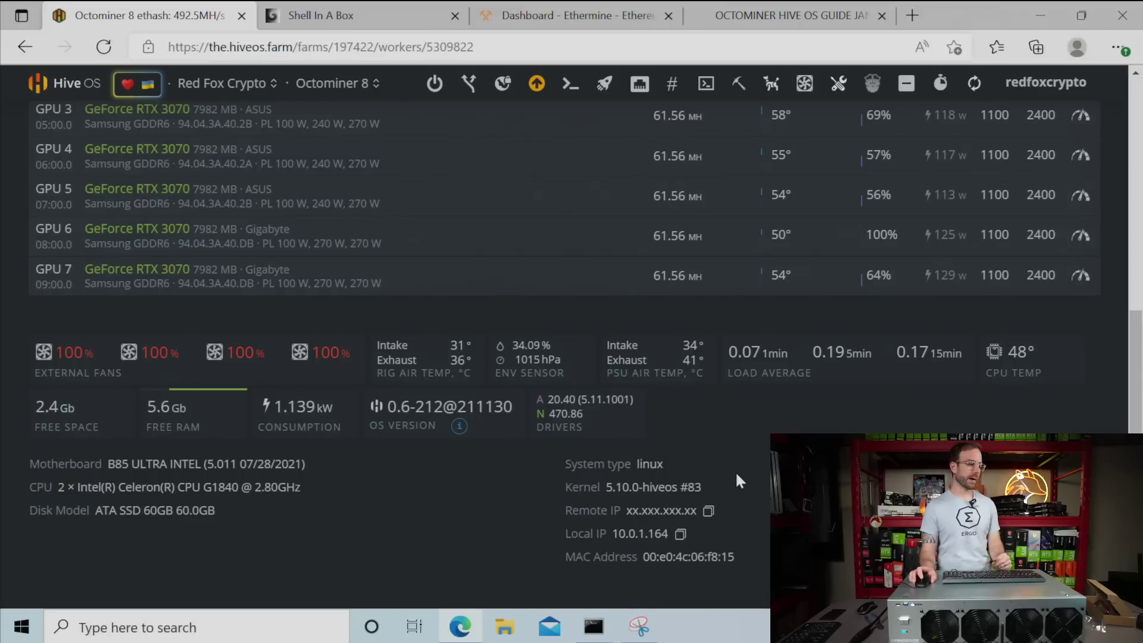
scroll(737, 475, "up", 8)
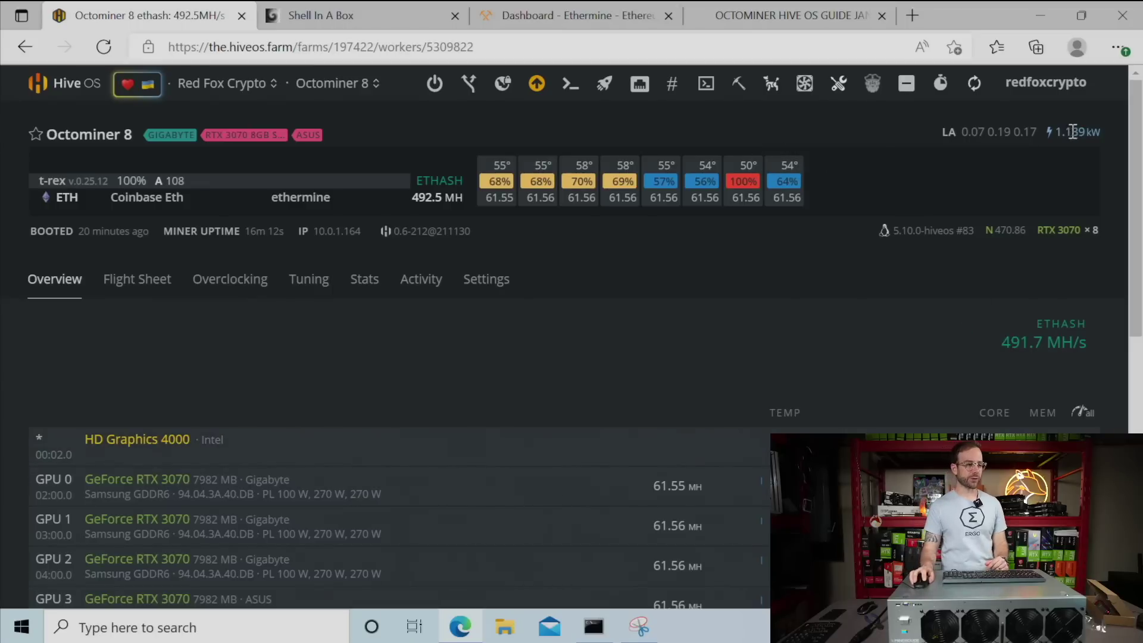
left_click(994, 290)
scroll(743, 394, "down", 9)
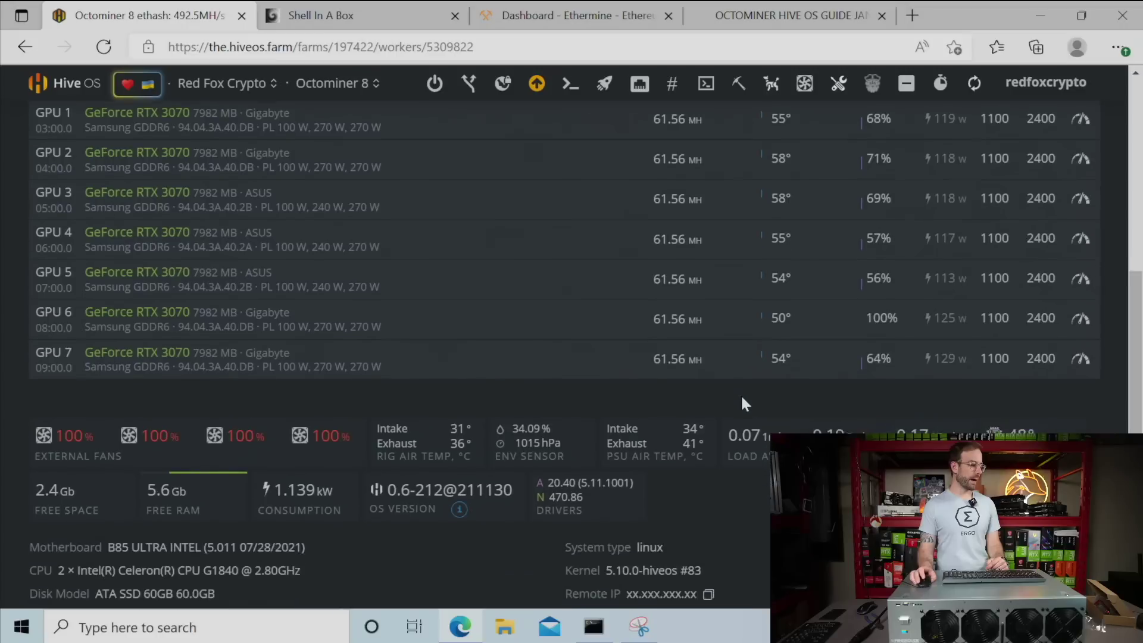
mouse_move(349, 365)
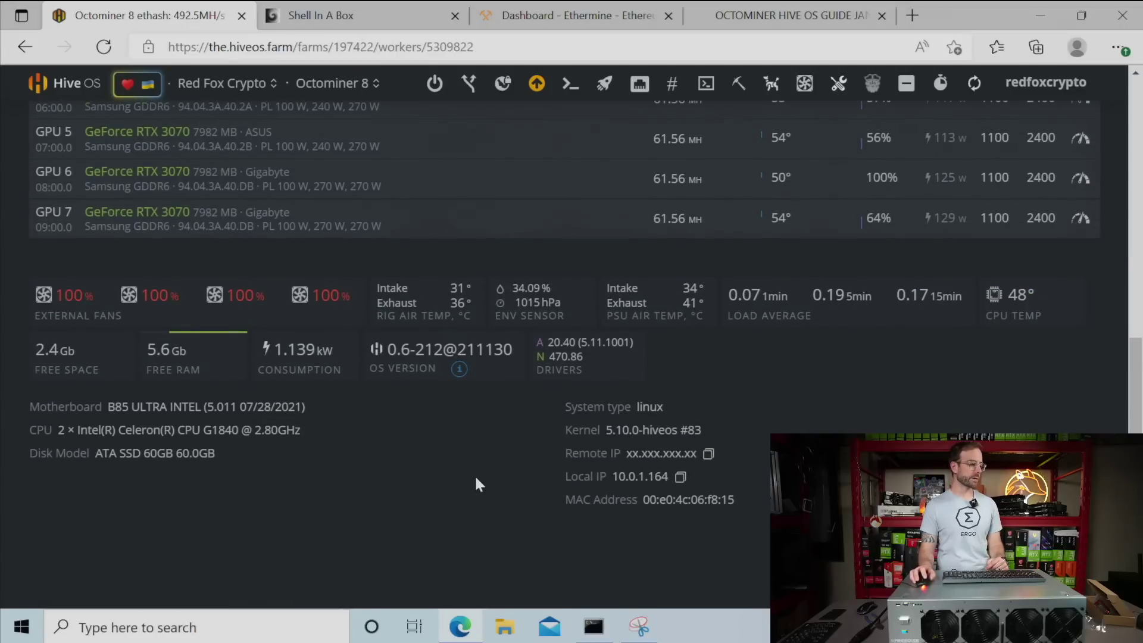
left_click(376, 27)
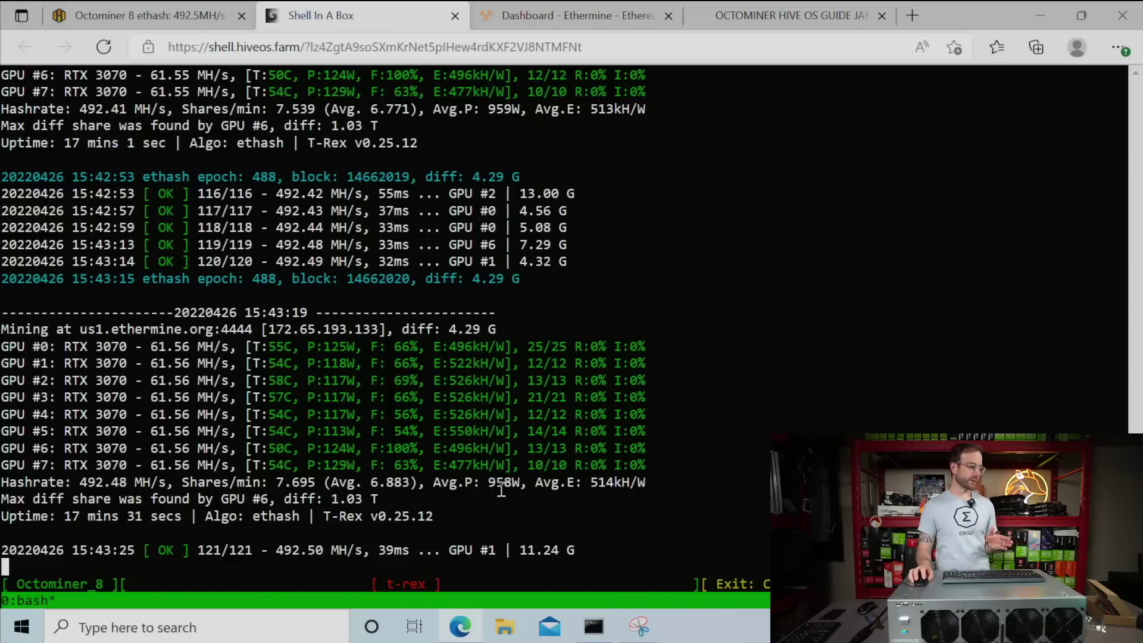
left_click(155, 16)
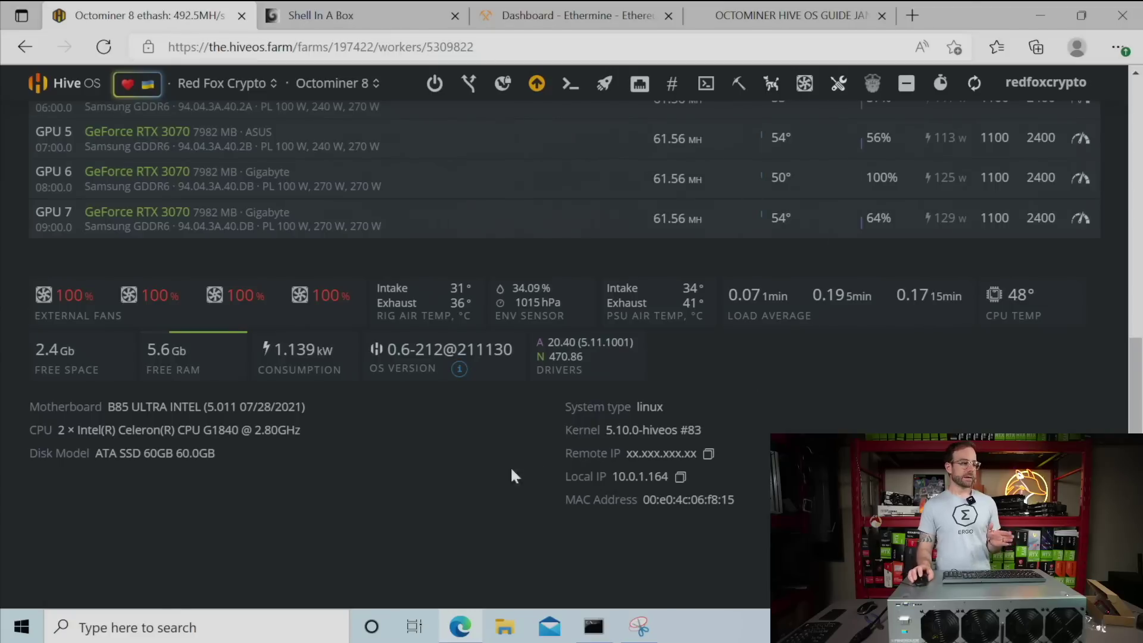
scroll(494, 470, "up", 4)
scroll(481, 494, "up", 5)
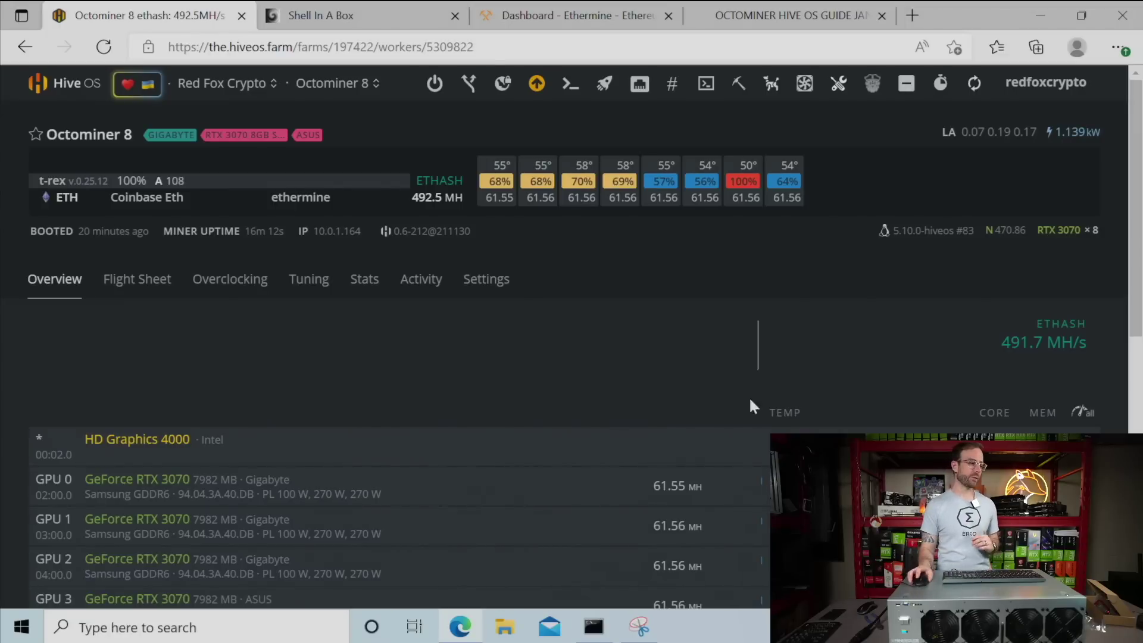
scroll(737, 425, "down", 10)
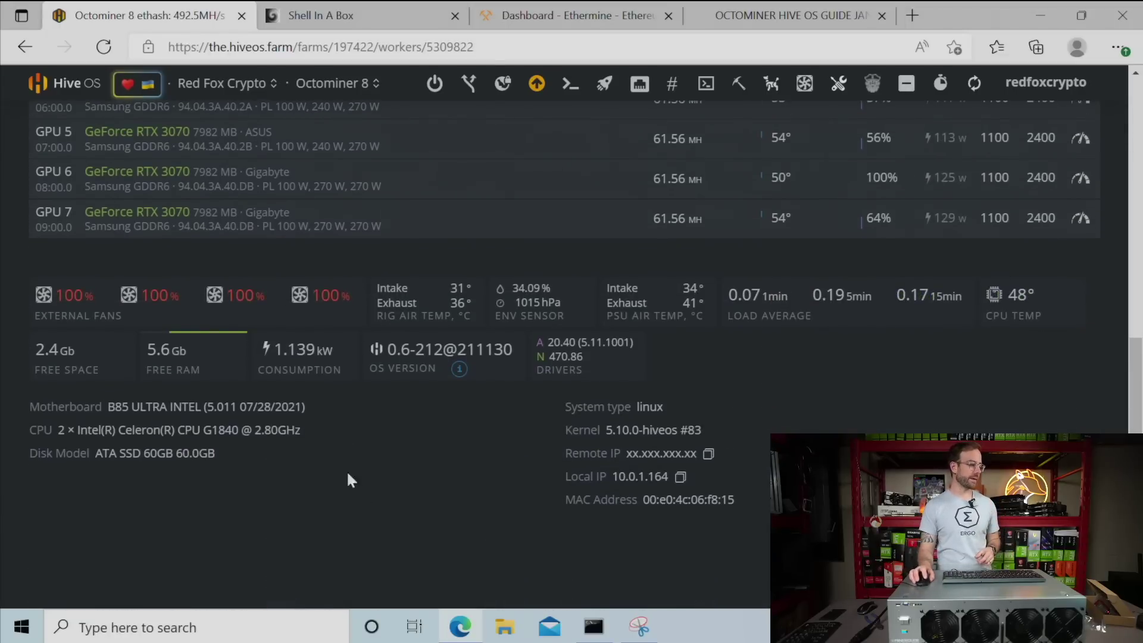
mouse_move(300, 370)
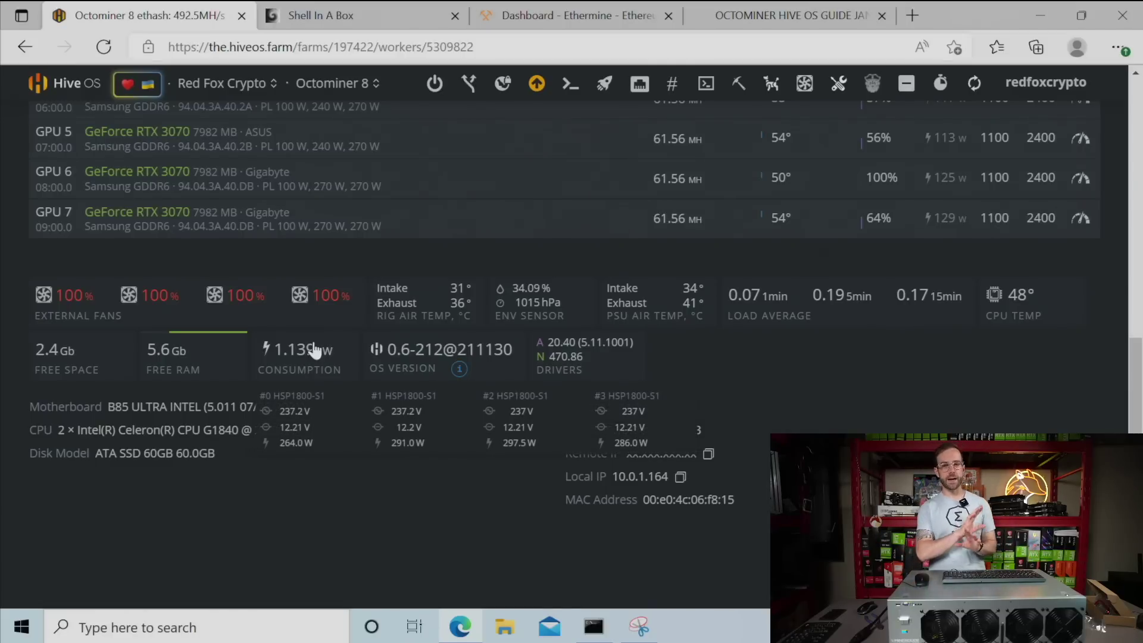
scroll(268, 360, "up", 10)
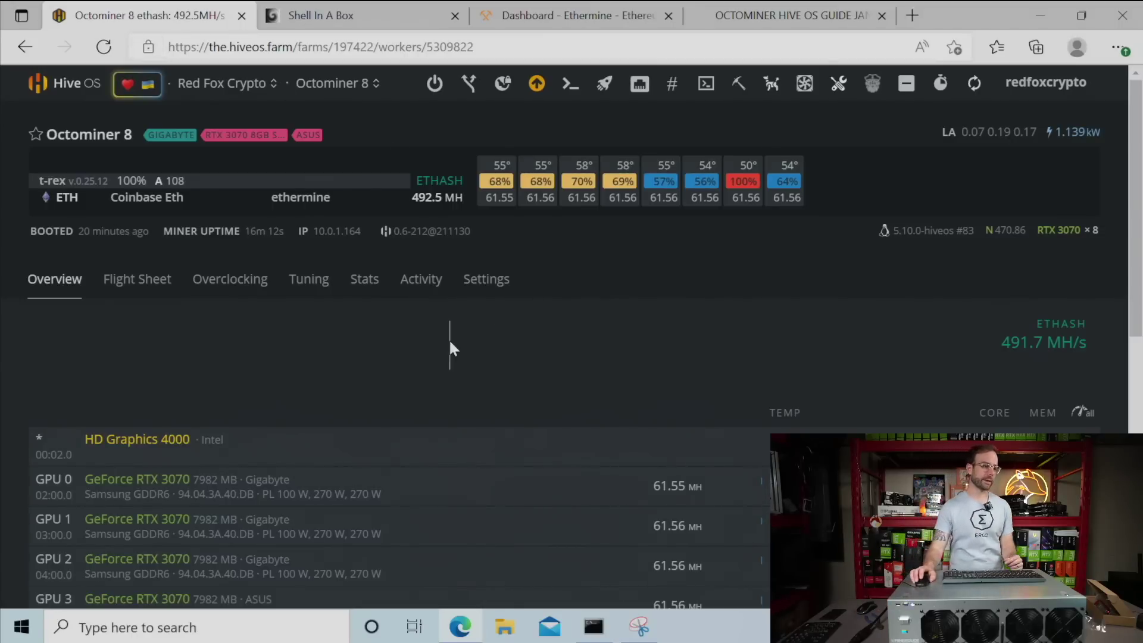
scroll(450, 343, "down", 5)
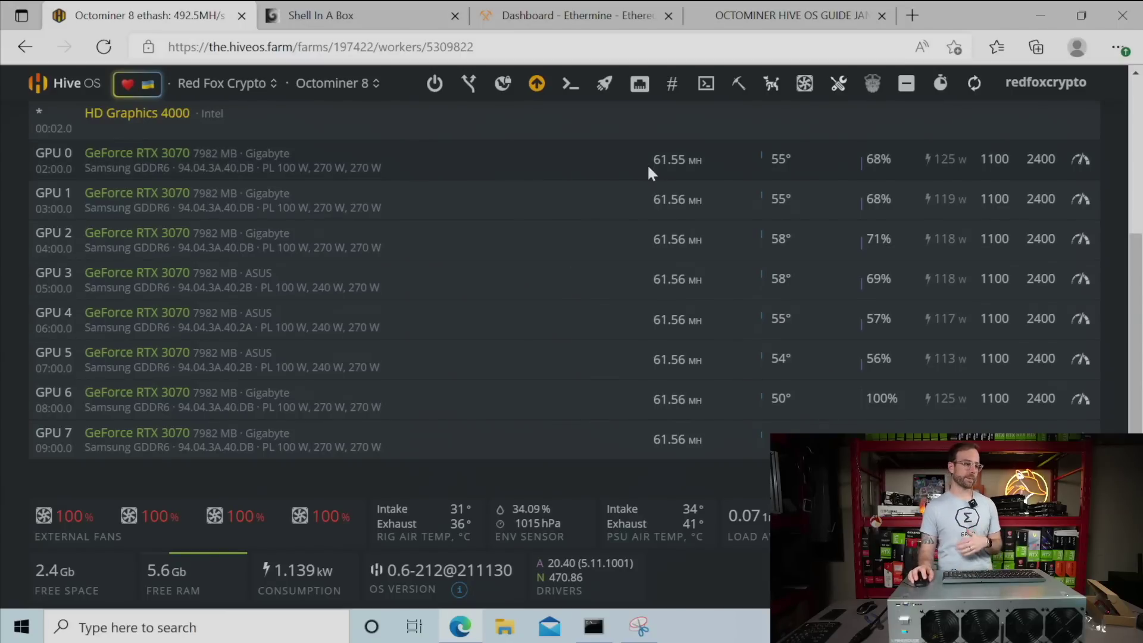
- Turn on Octominer external-fan AutoFan with minimum speed 04, then bring up the Octominer guide PDF
left_click(866, 90)
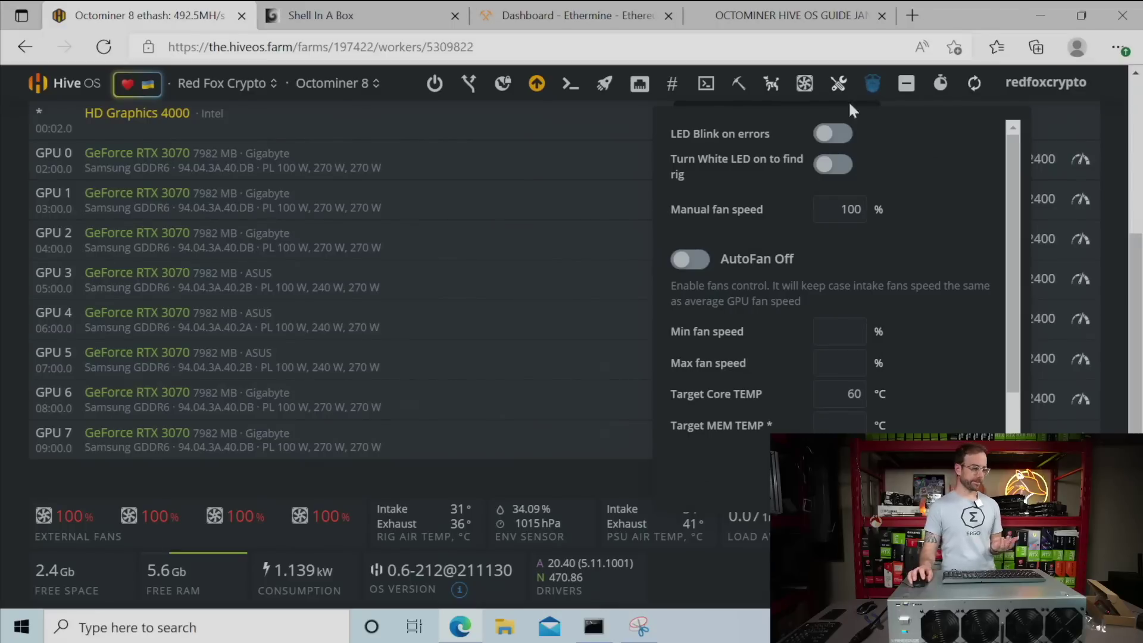
scroll(839, 137, "down", 1)
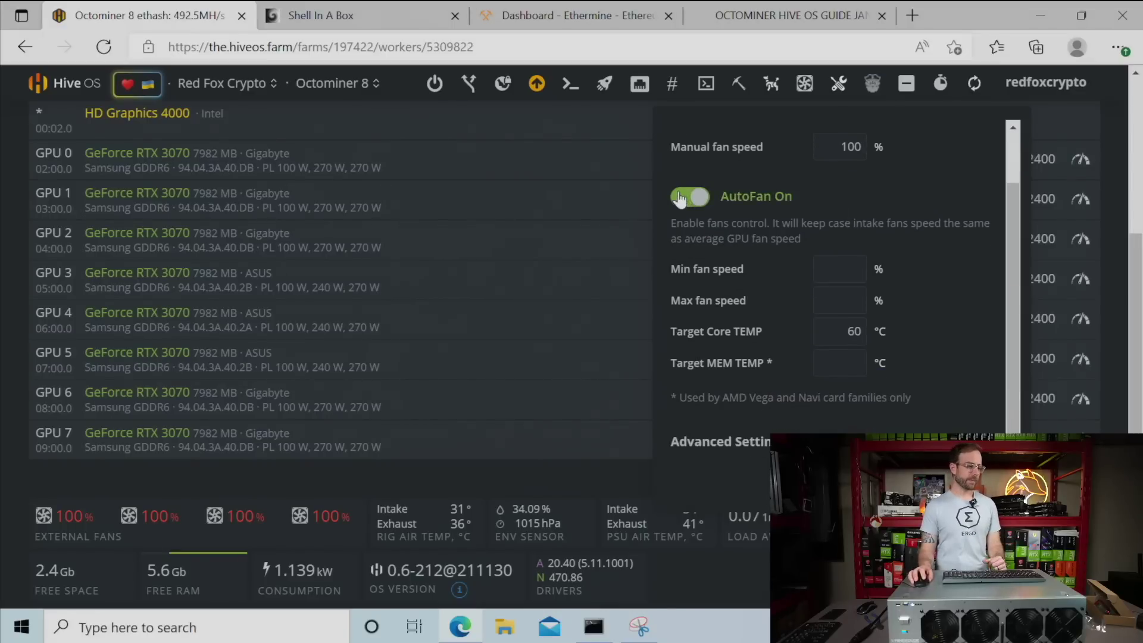
scroll(824, 339, "down", 1)
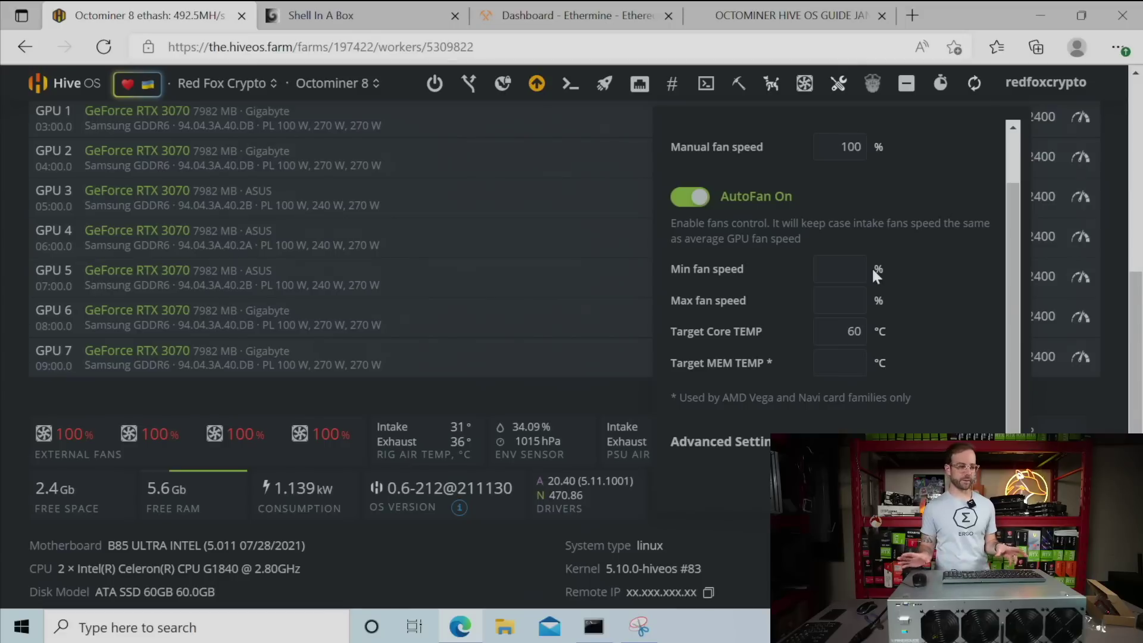
left_click(844, 265)
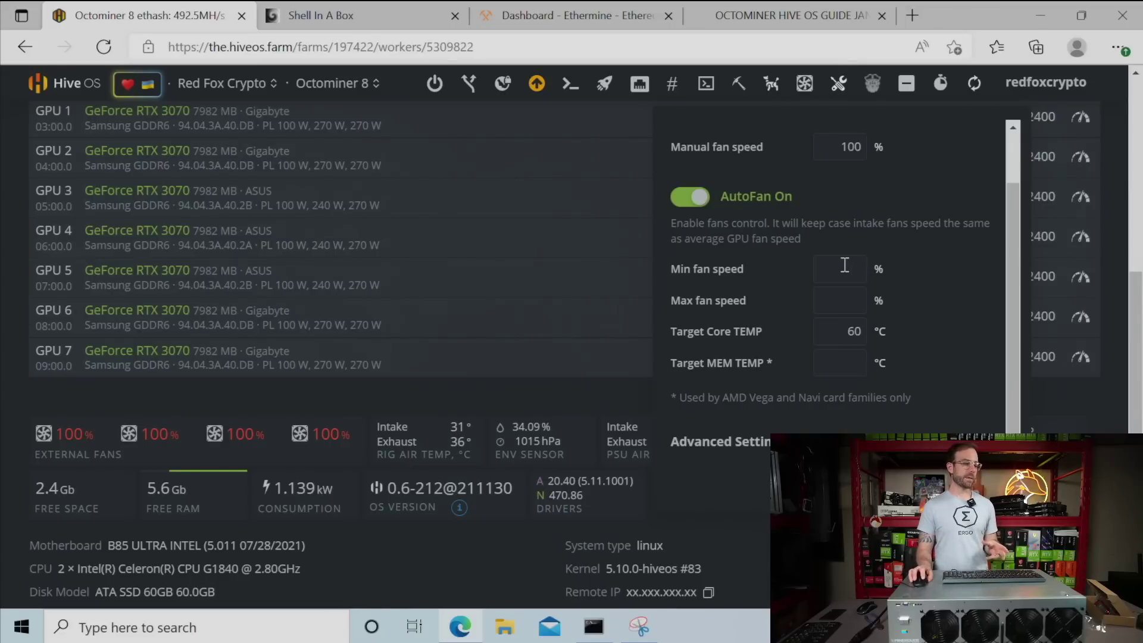
type("04")
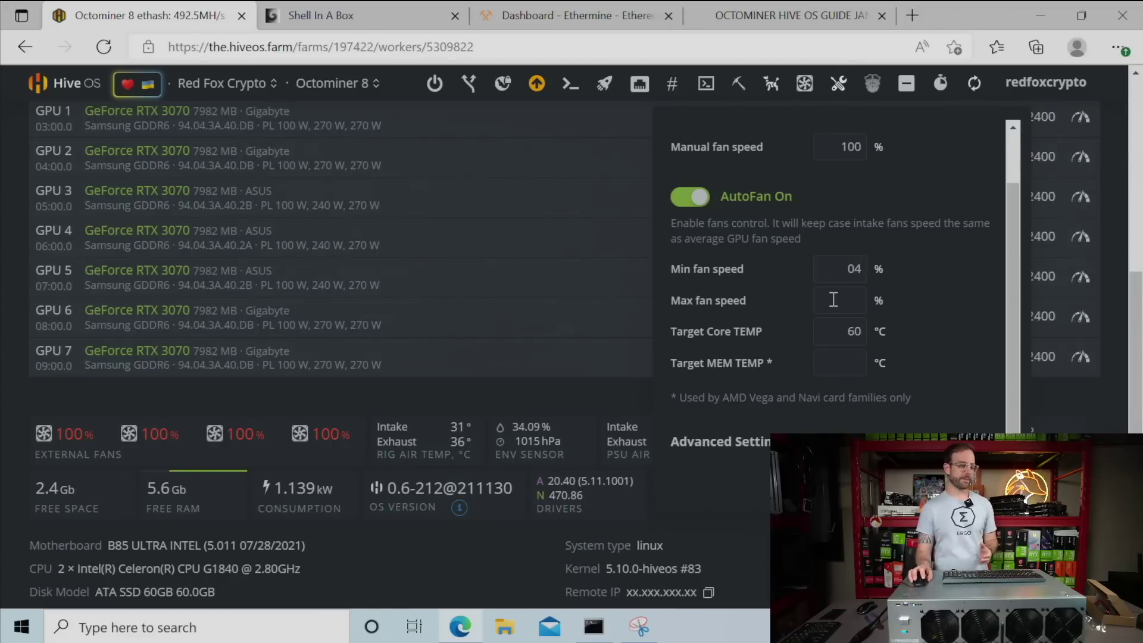
left_click(785, 15)
scroll(503, 446, "up", 15)
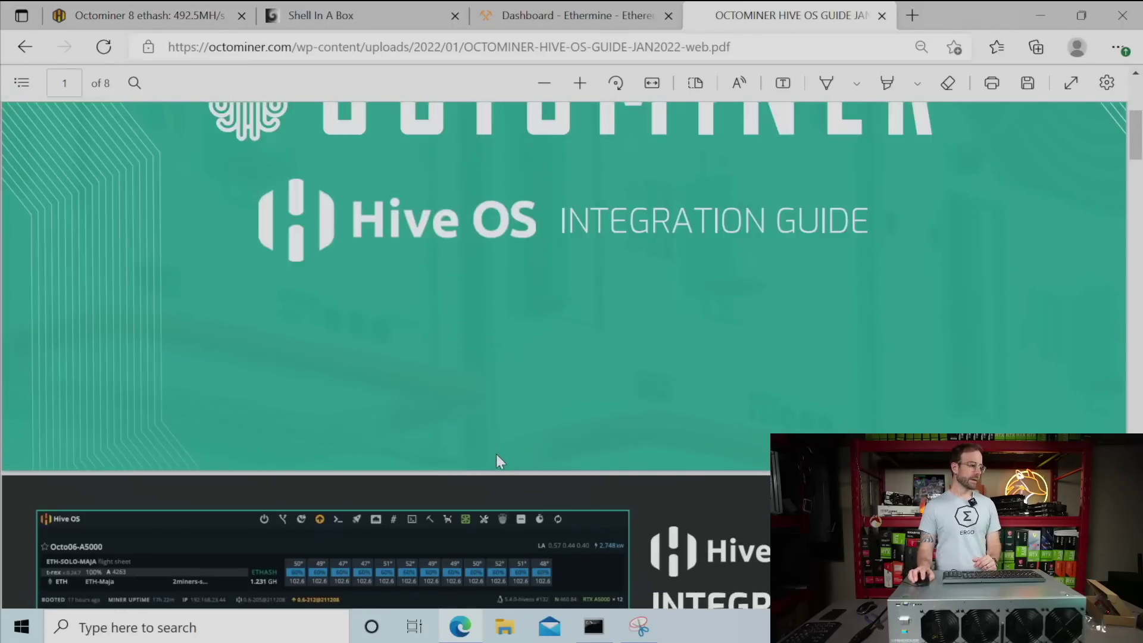
- Read the guide's page 3 on the smart fan controller and AutoFan limits, then return to Hive OS
scroll(500, 464, "down", 20)
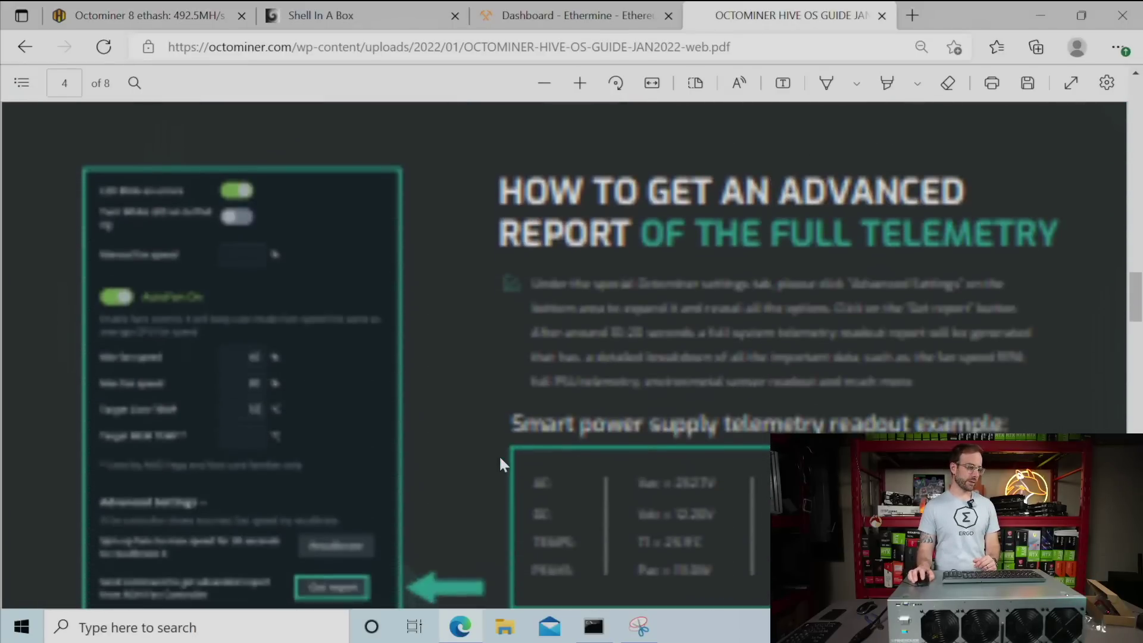
scroll(498, 462, "down", 20)
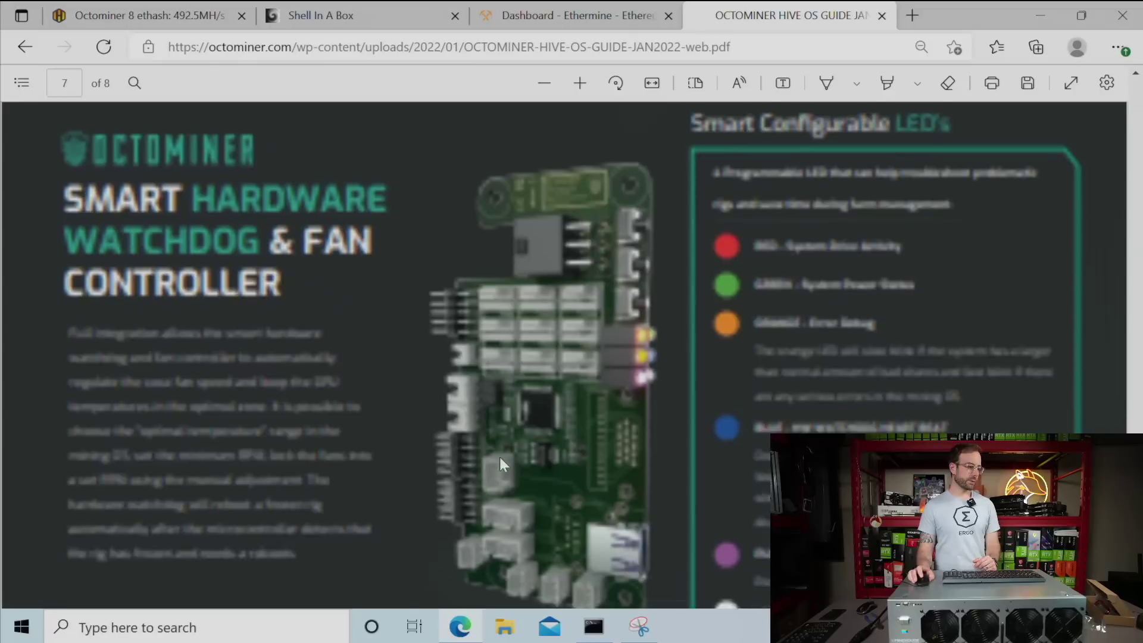
scroll(505, 466, "up", 20)
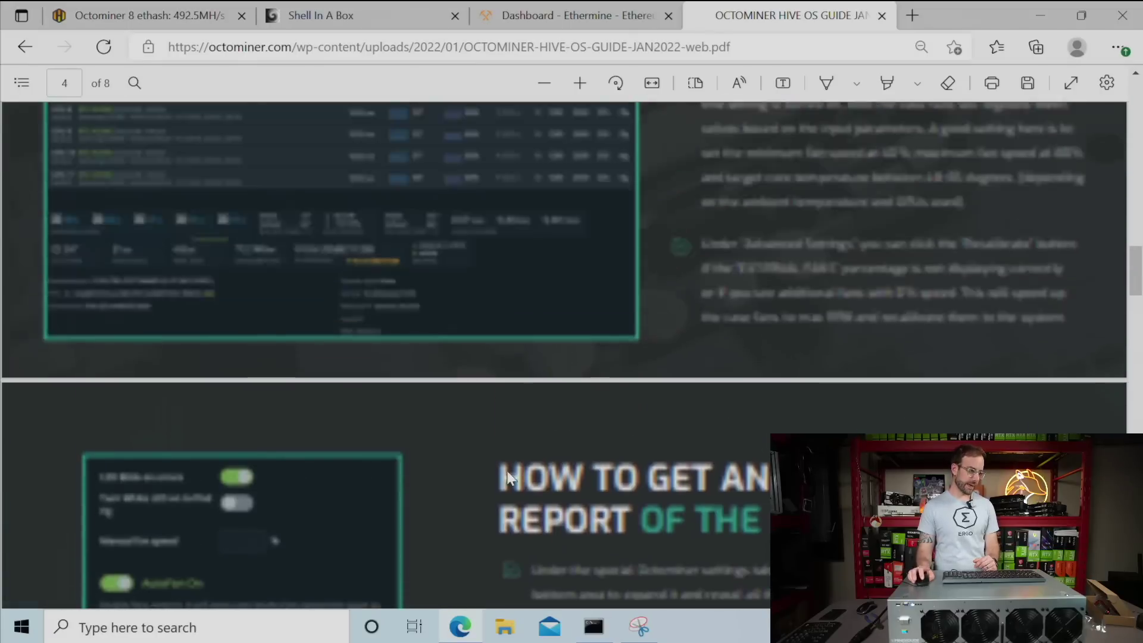
scroll(804, 420, "down", 3)
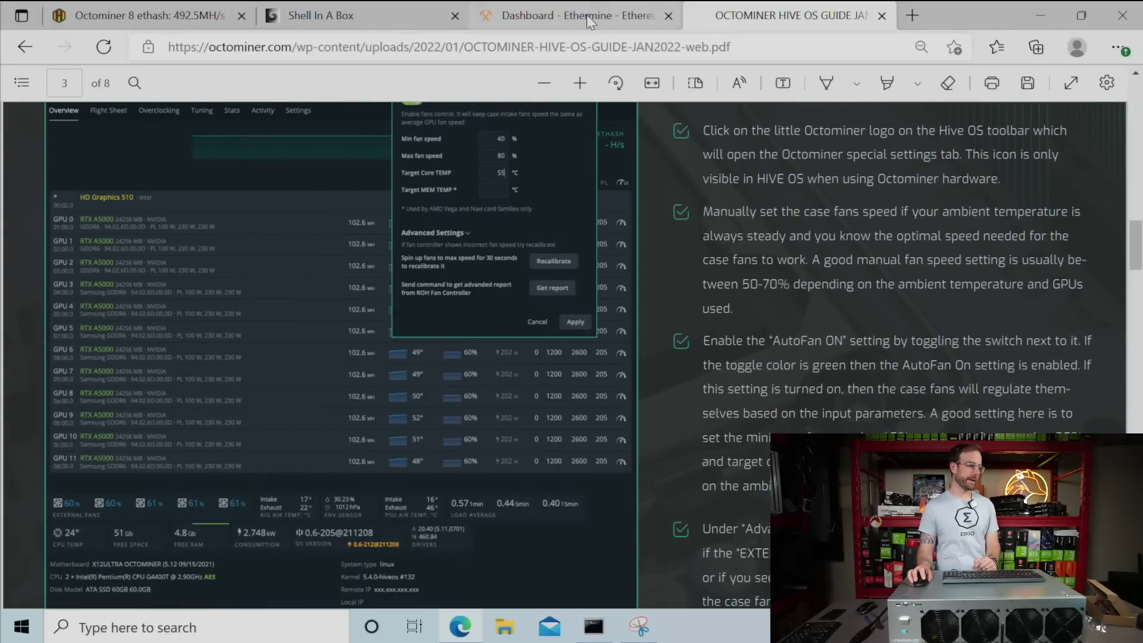
left_click(134, 18)
- Change the Octominer AutoFan minimum fan speed to 50% and maximum to 70%
double_click(848, 268)
type("50")
left_click(841, 296)
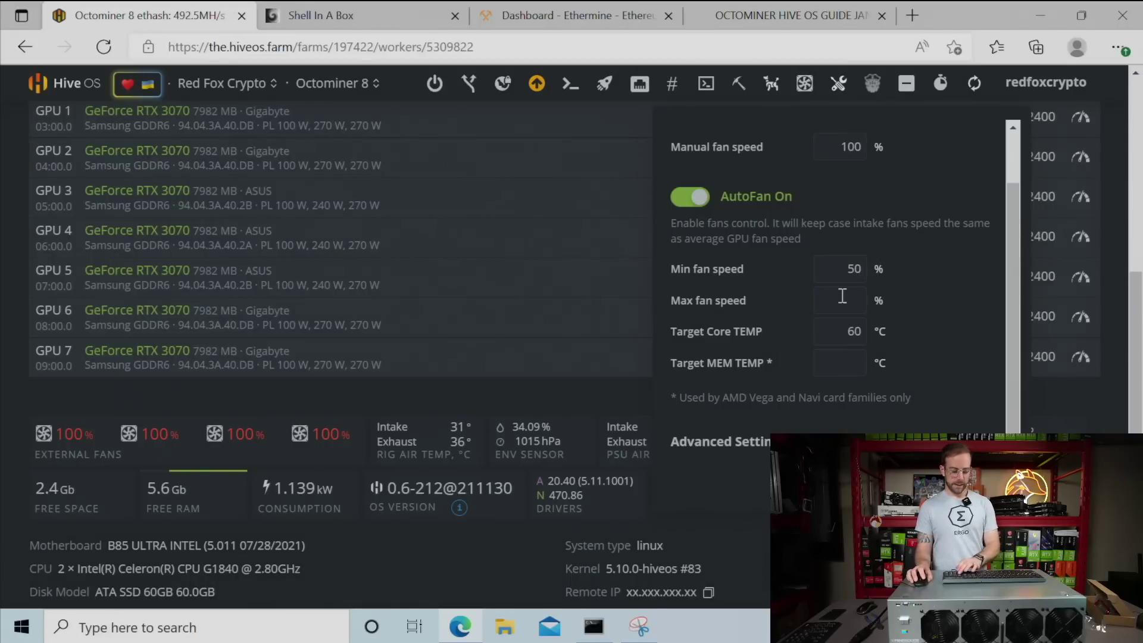
type("70")
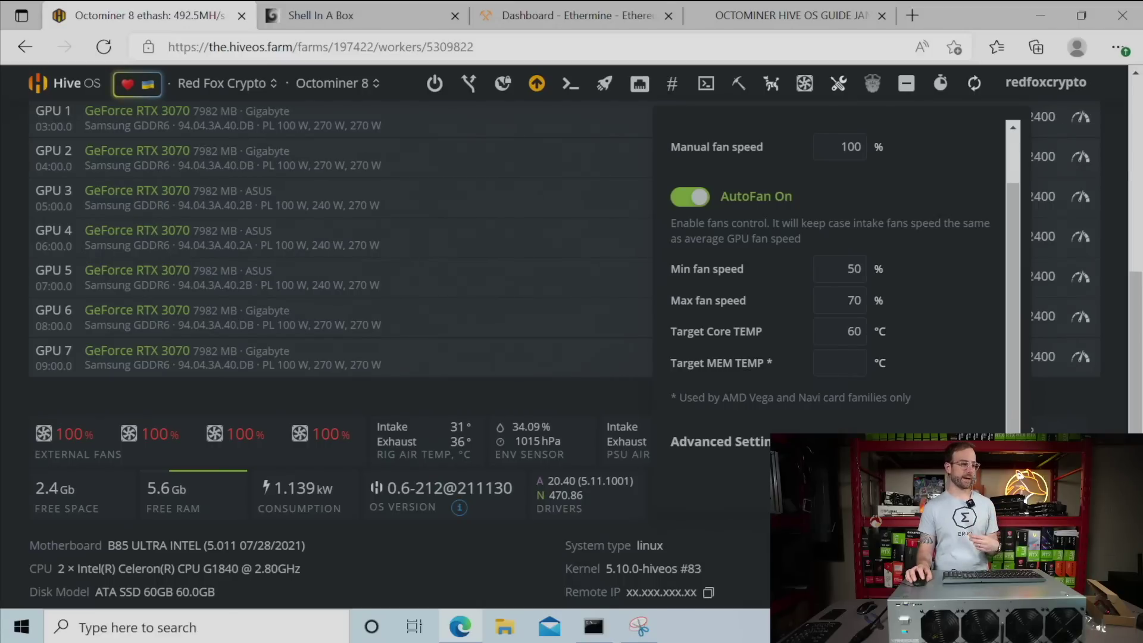
scroll(376, 392, "up", 6)
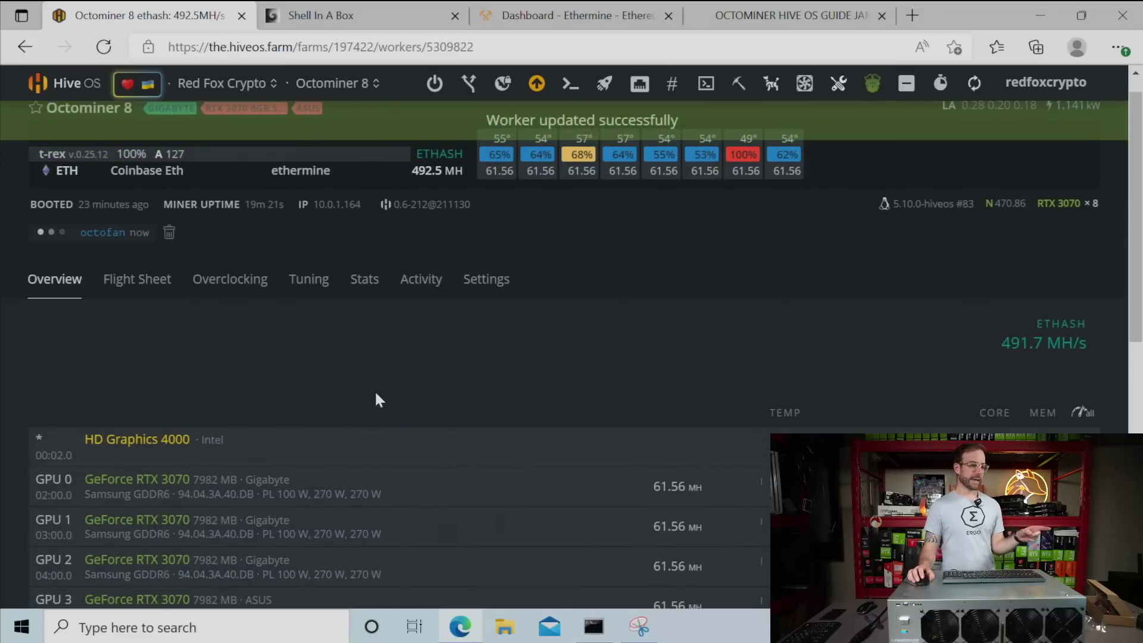
scroll(678, 404, "up", 1)
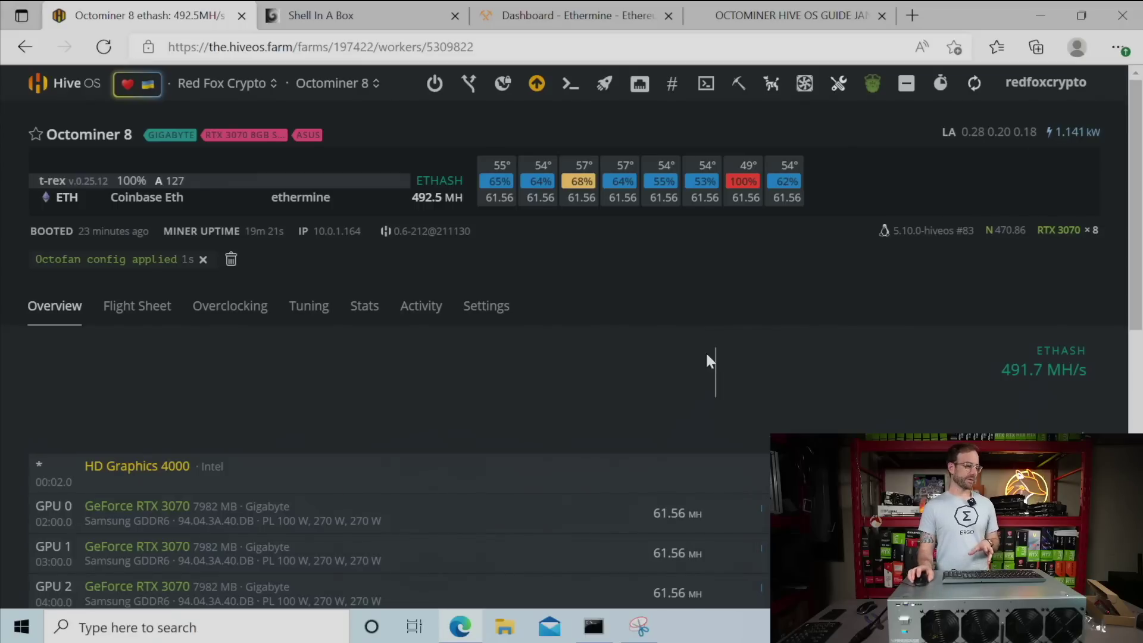
scroll(681, 363, "down", 8)
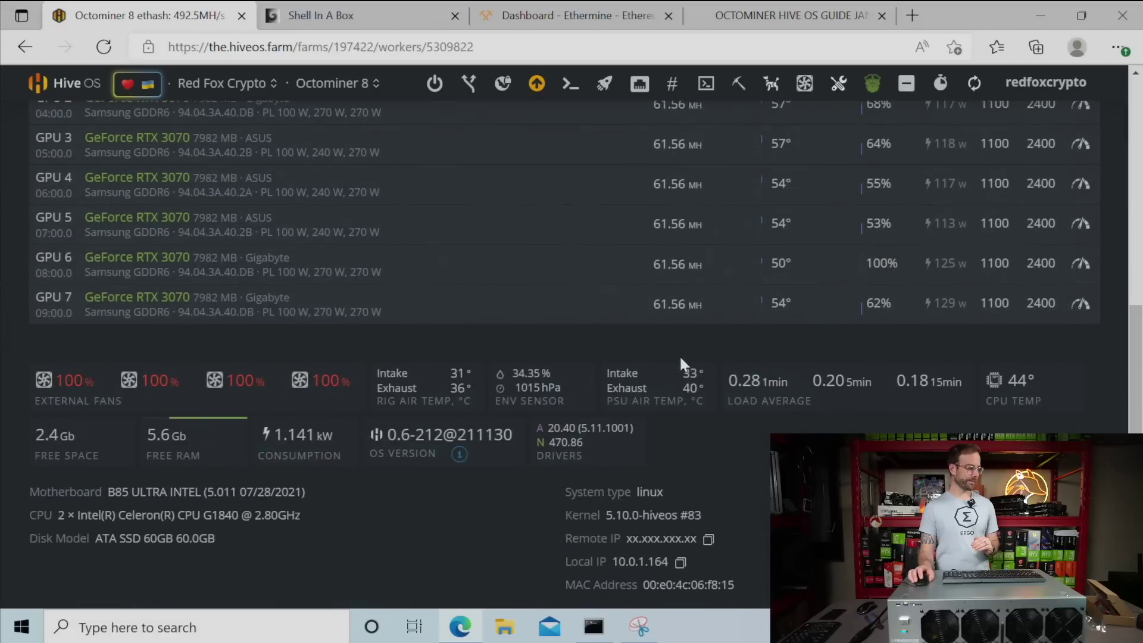
scroll(680, 355, "up", 10)
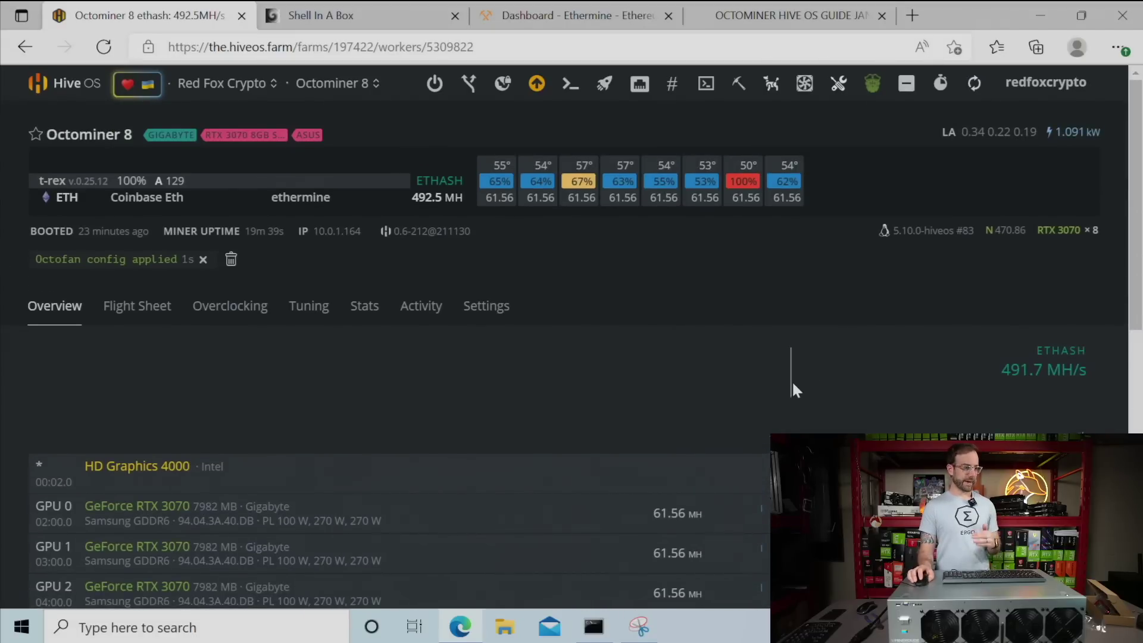
scroll(792, 387, "down", 6)
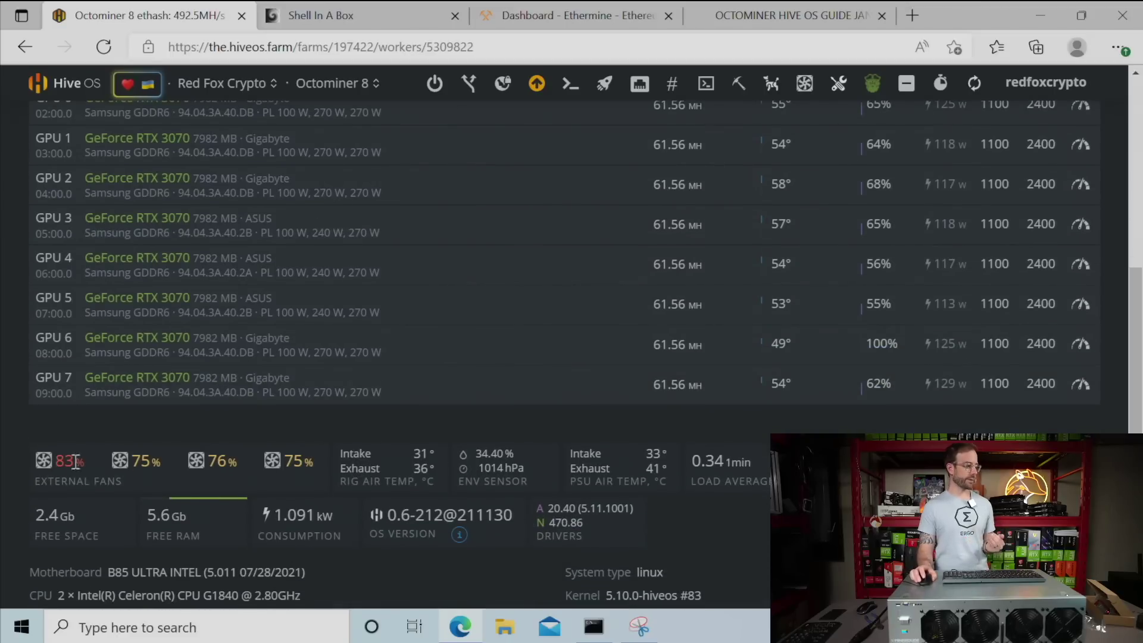
scroll(289, 470, "down", 3)
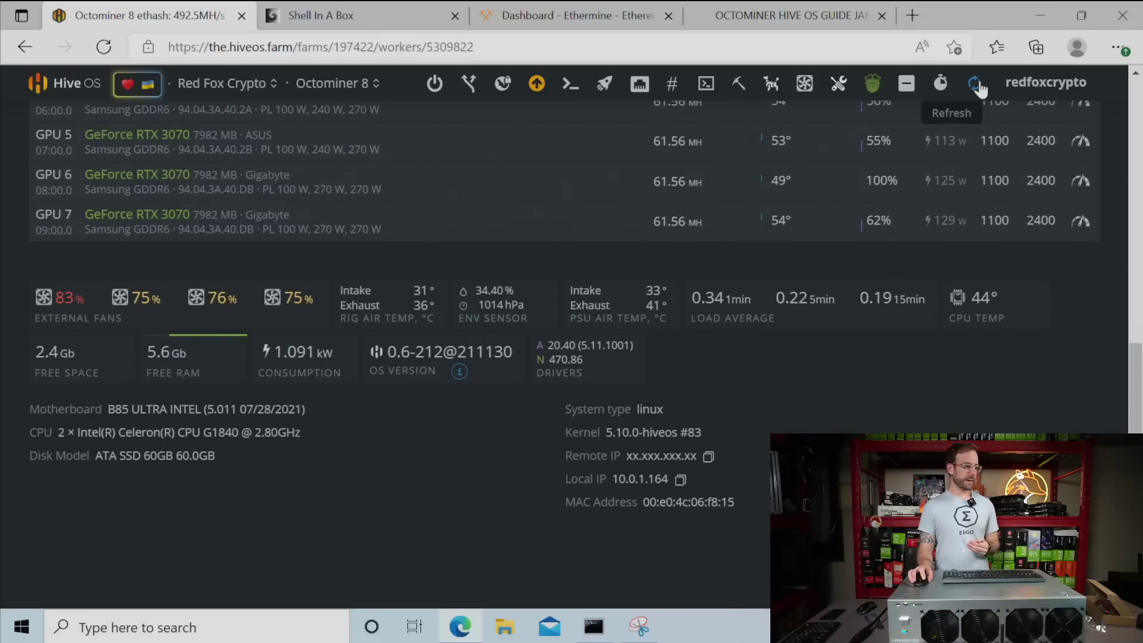
- Refresh the worker stats twice and check fans at 64/54/54/55%, ~492.6 MH/s, 1.071 kW
left_click(976, 87)
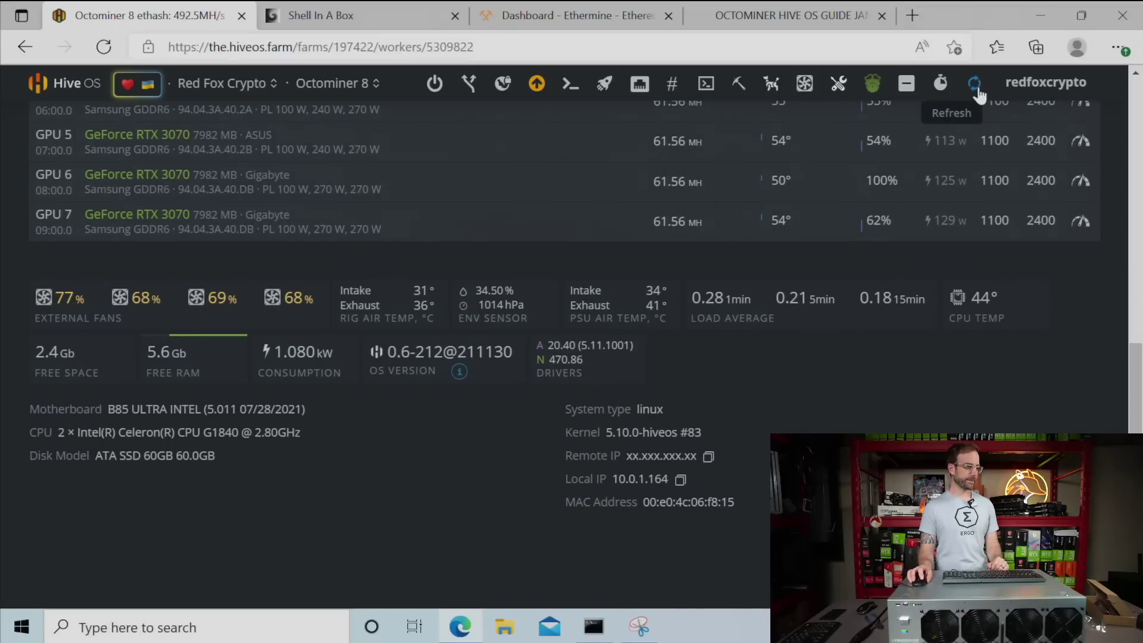
scroll(237, 464, "up", 4)
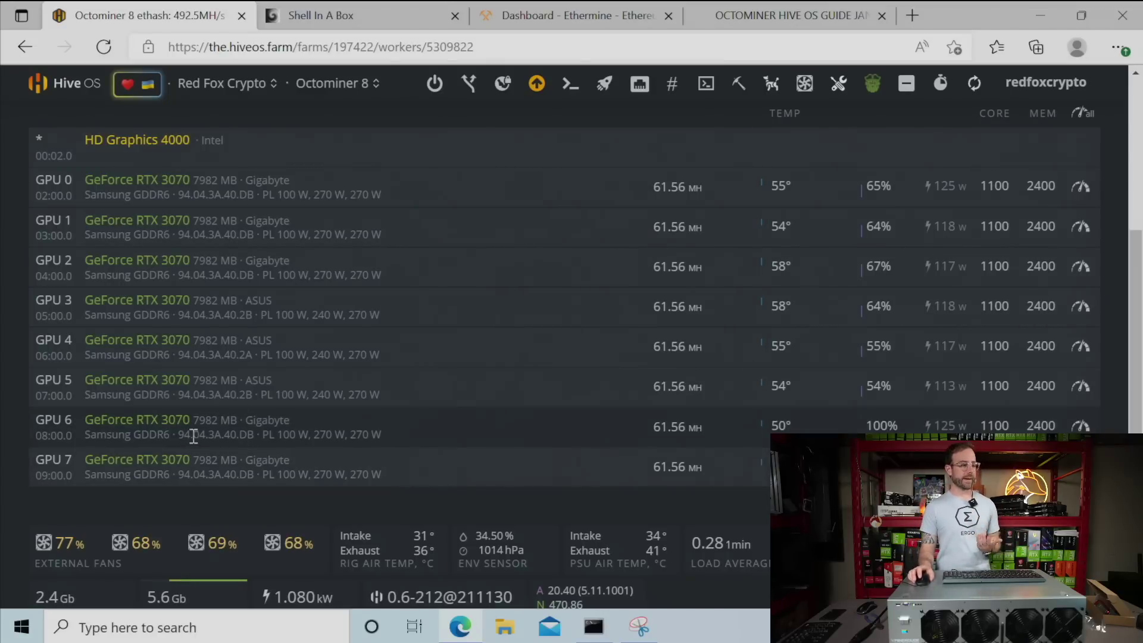
scroll(477, 351, "up", 5)
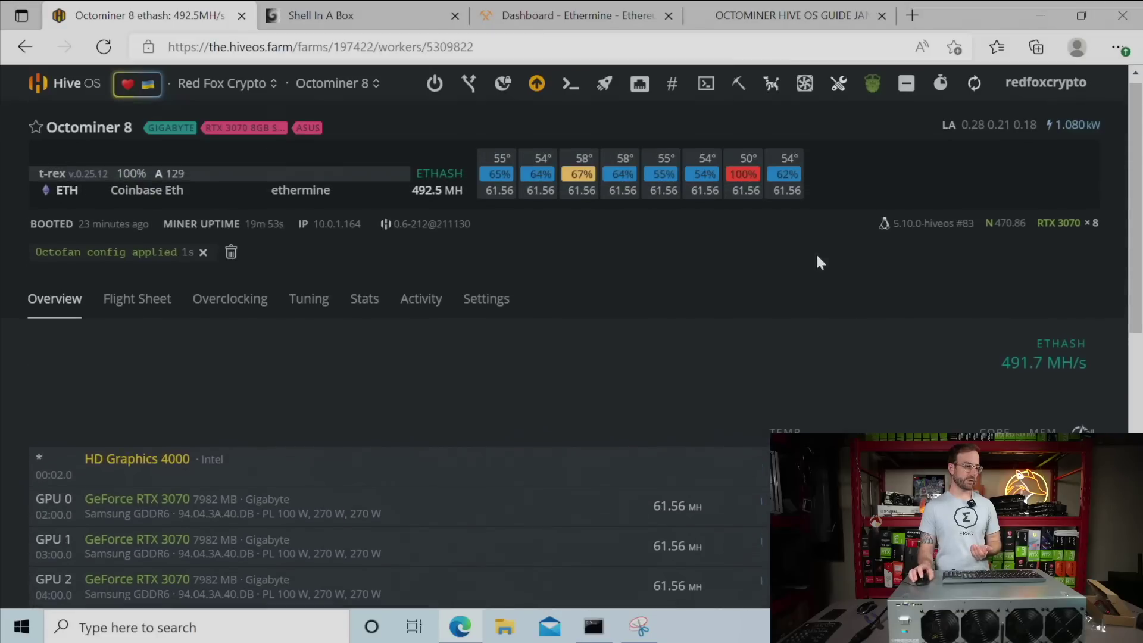
left_click(979, 92)
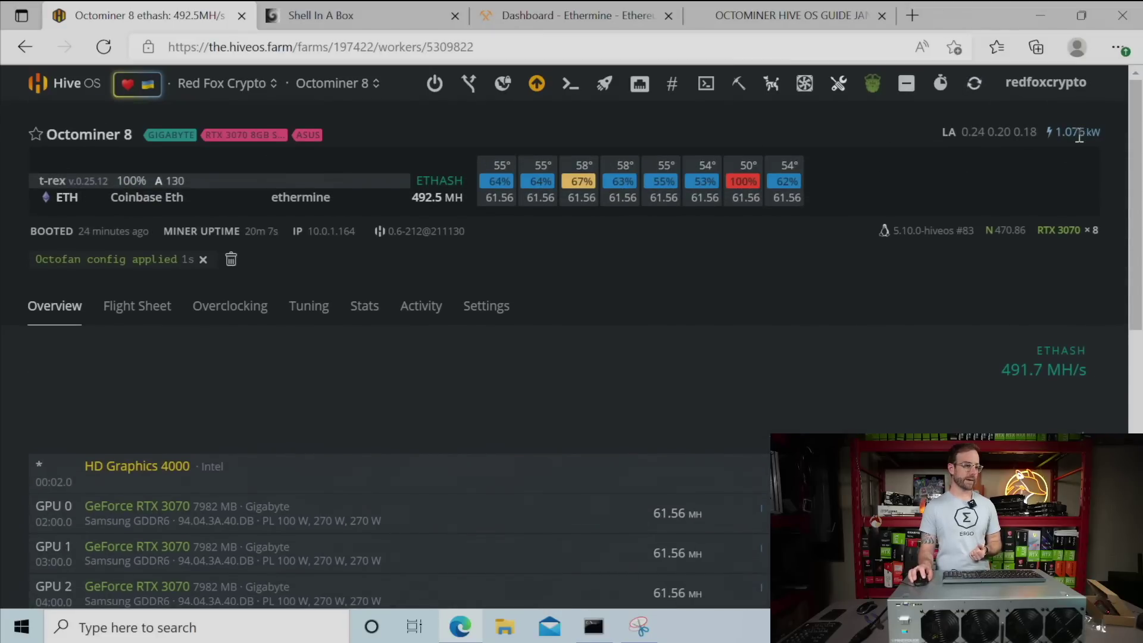
scroll(435, 433, "down", 7)
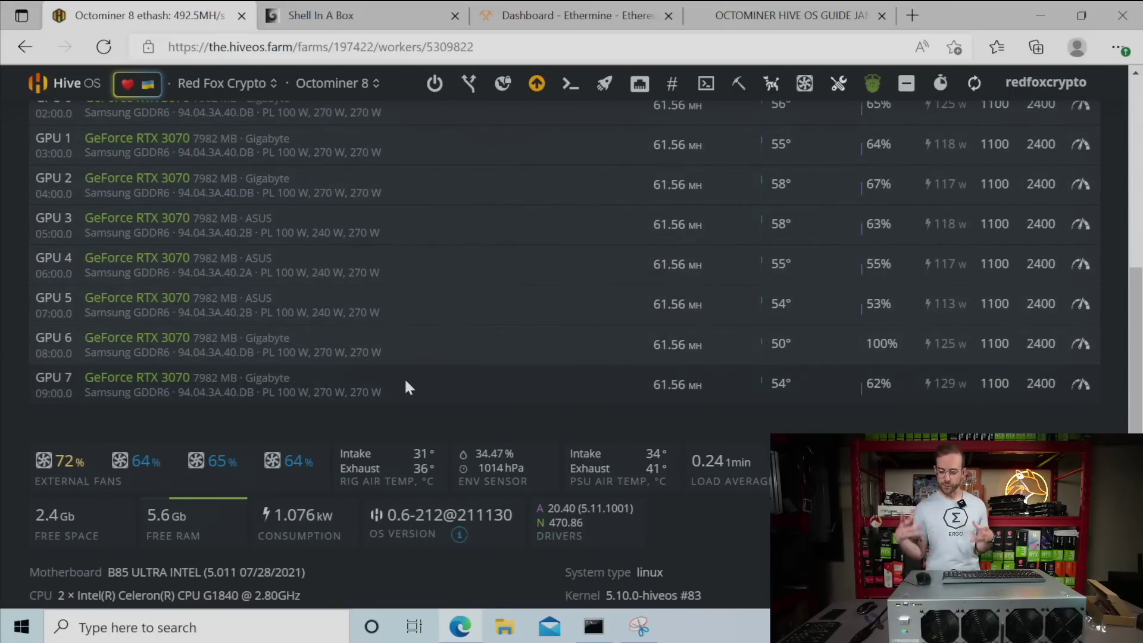
scroll(394, 384, "down", 1)
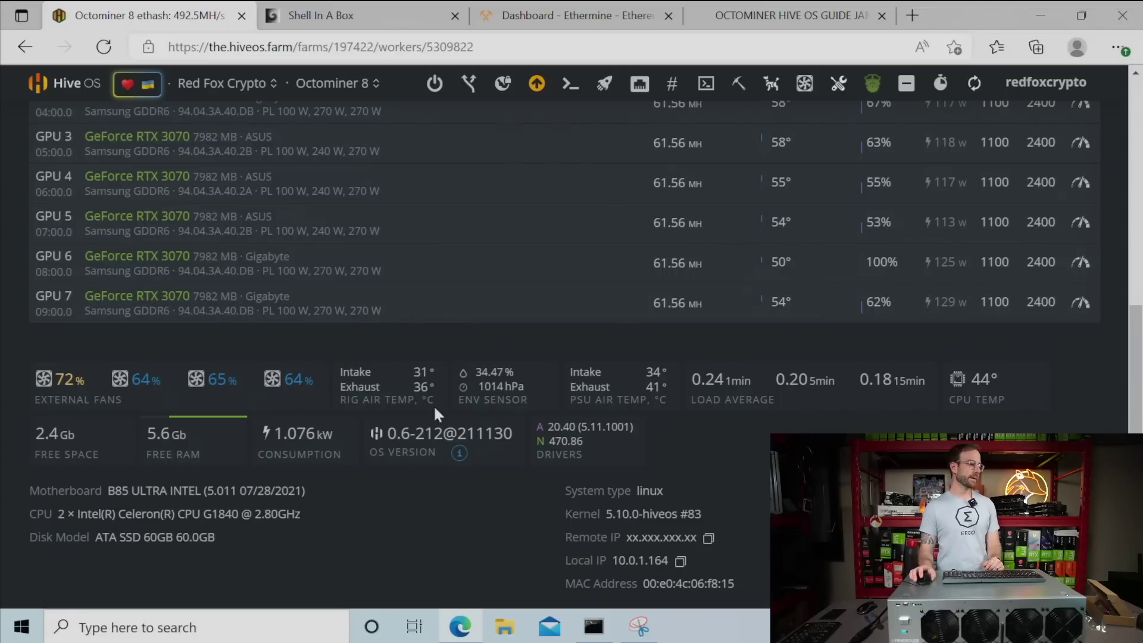
scroll(447, 432, "up", 2)
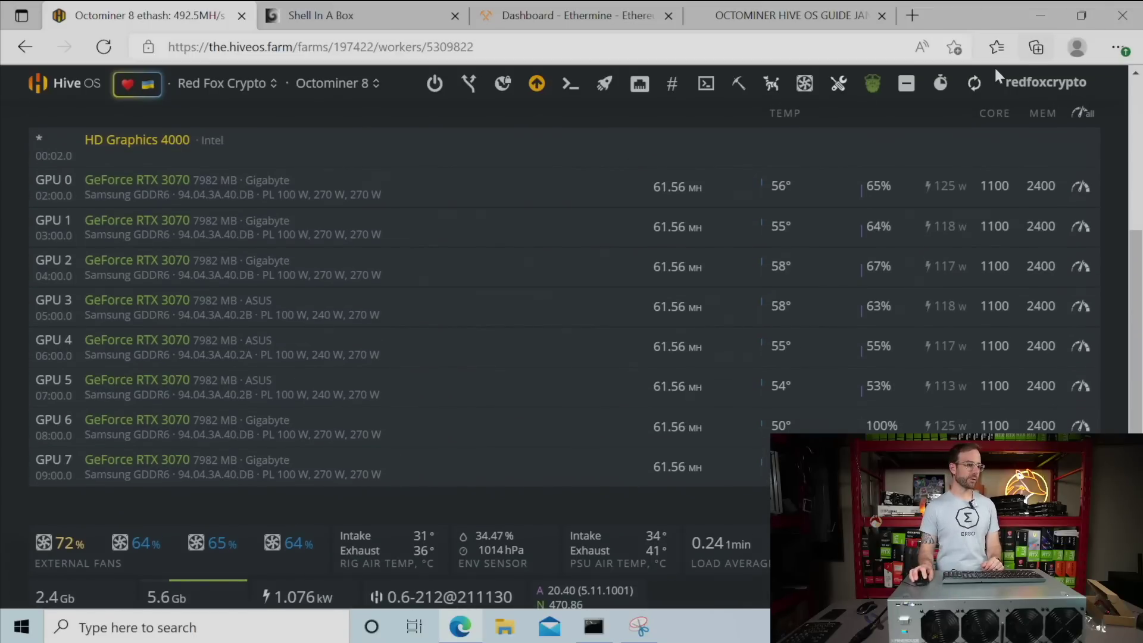
scroll(441, 285, "down", 1)
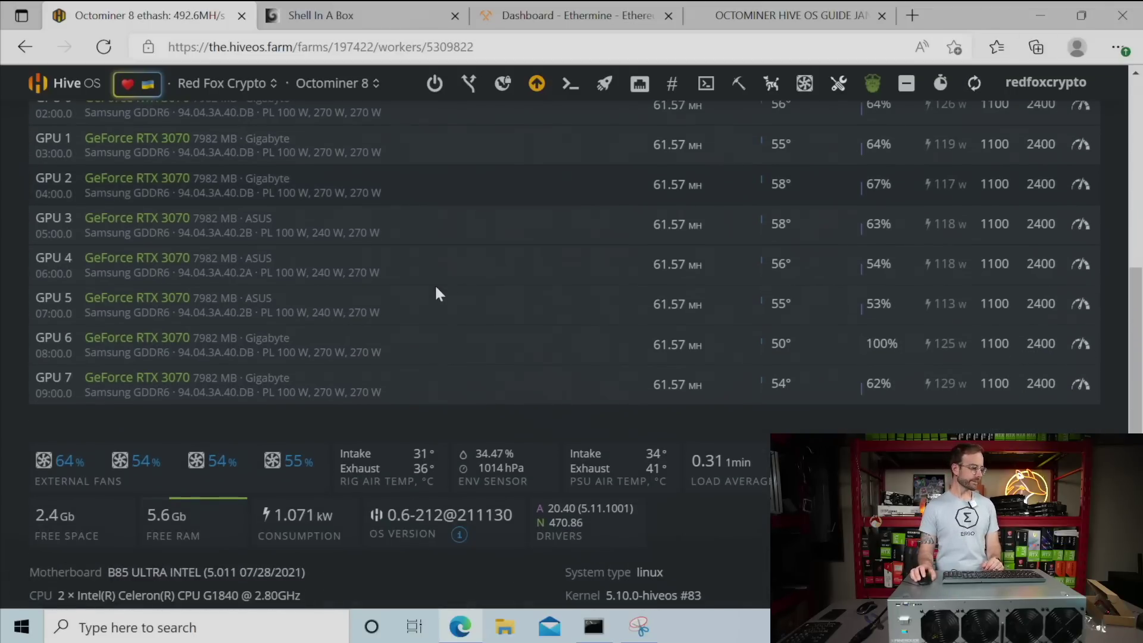
scroll(367, 486, "up", 3)
scroll(369, 494, "up", 3)
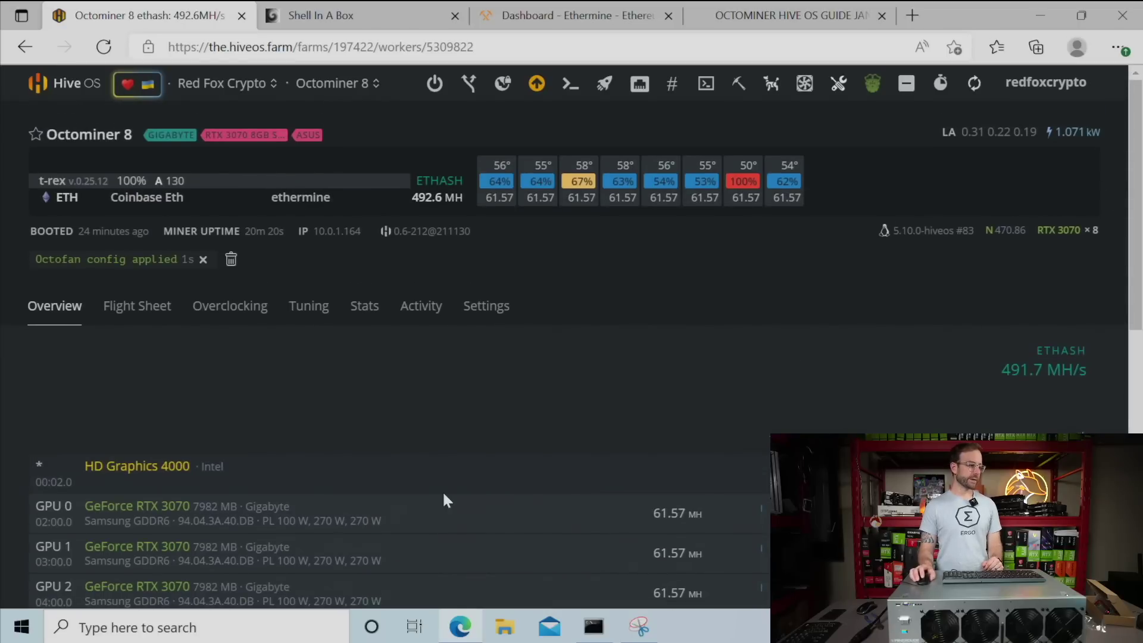
scroll(438, 491, "down", 5)
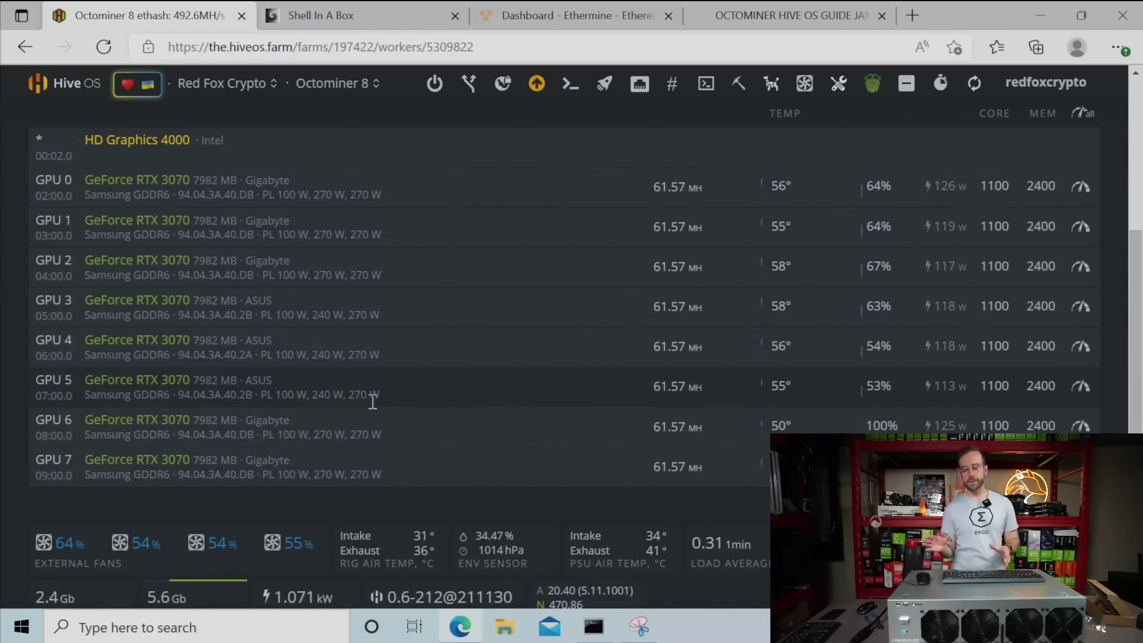